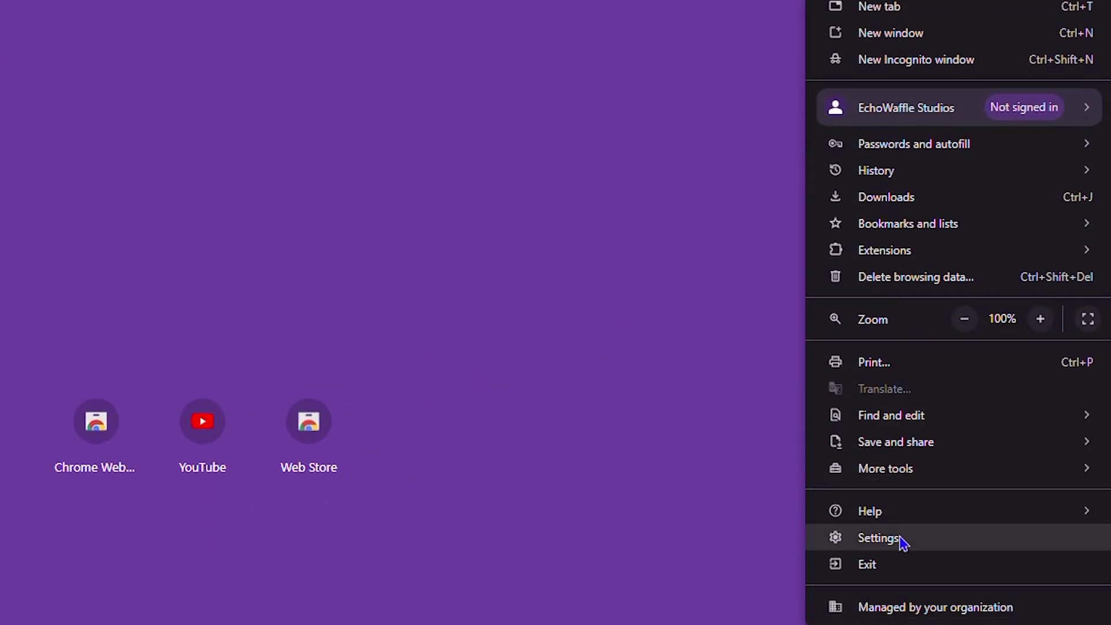
Step: Open Chrome's Settings page from the three-dot menu
{"action": "left_click", "coordinate": [879, 536]}
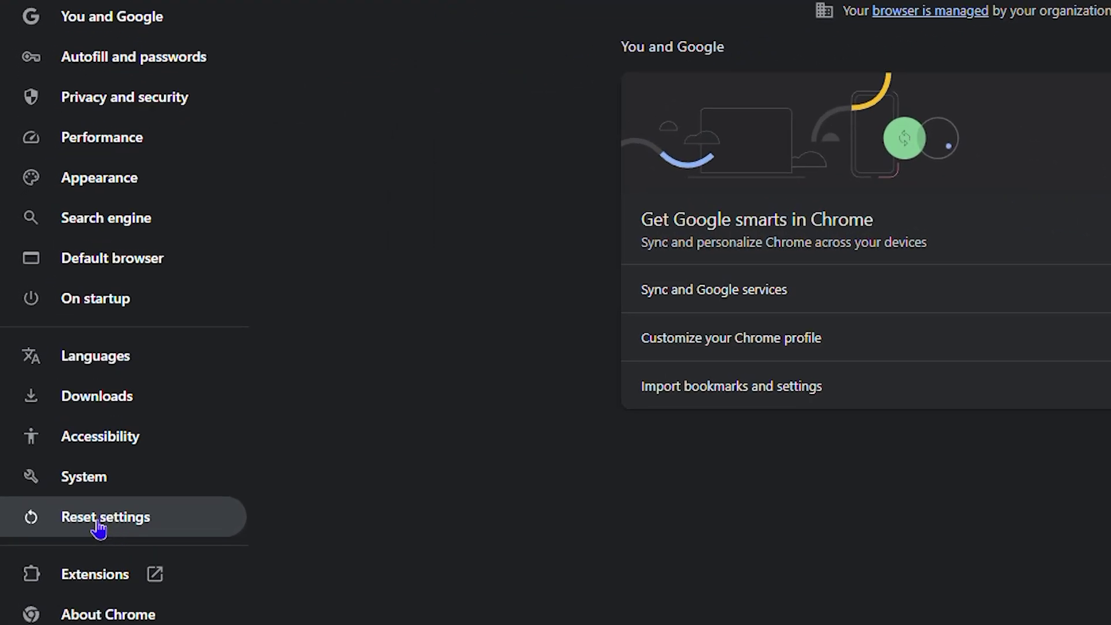
Step: Go to Reset settings and choose 'Restore settings to their original defaults'
{"action": "left_click", "coordinate": [97, 521]}
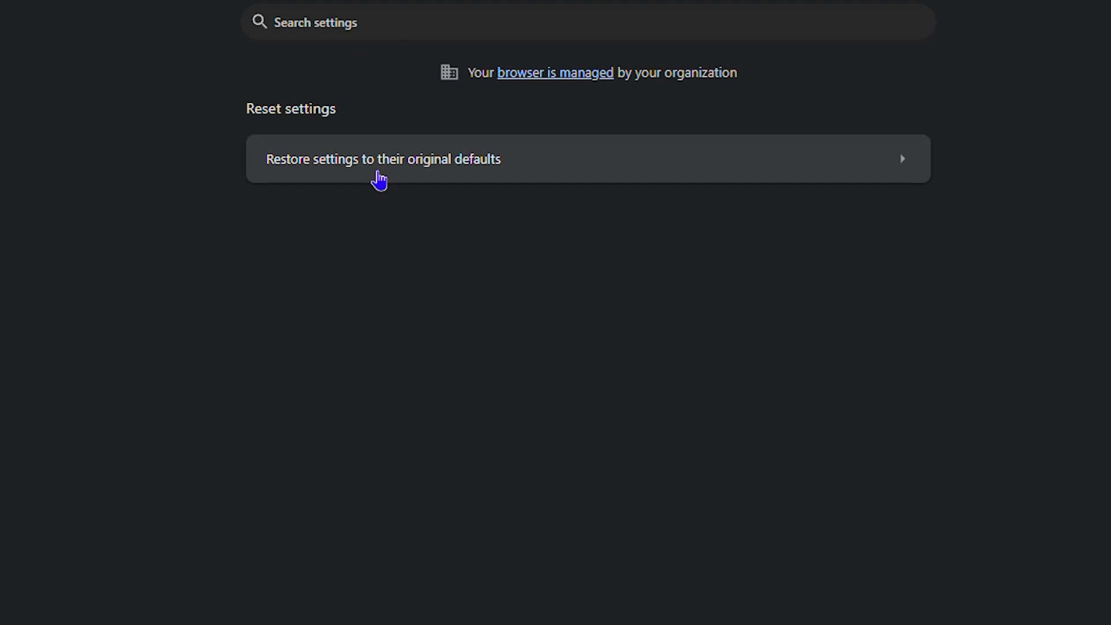
{"action": "left_click", "coordinate": [458, 169]}
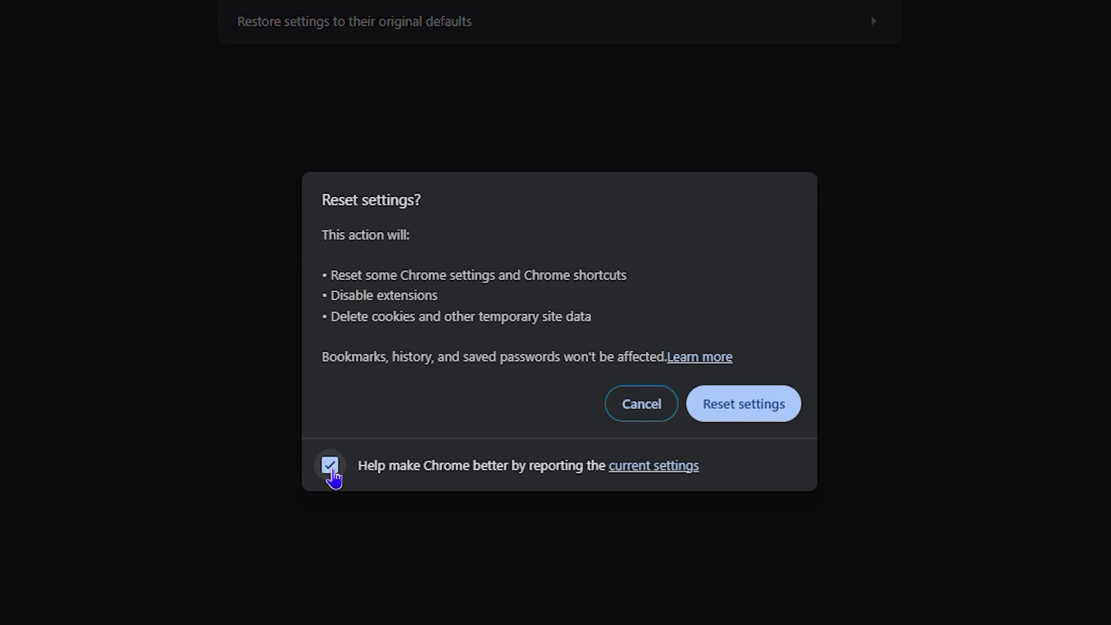
Step: Turn off reporting current settings and confirm the Reset settings dialog
{"action": "left_click", "coordinate": [330, 466]}
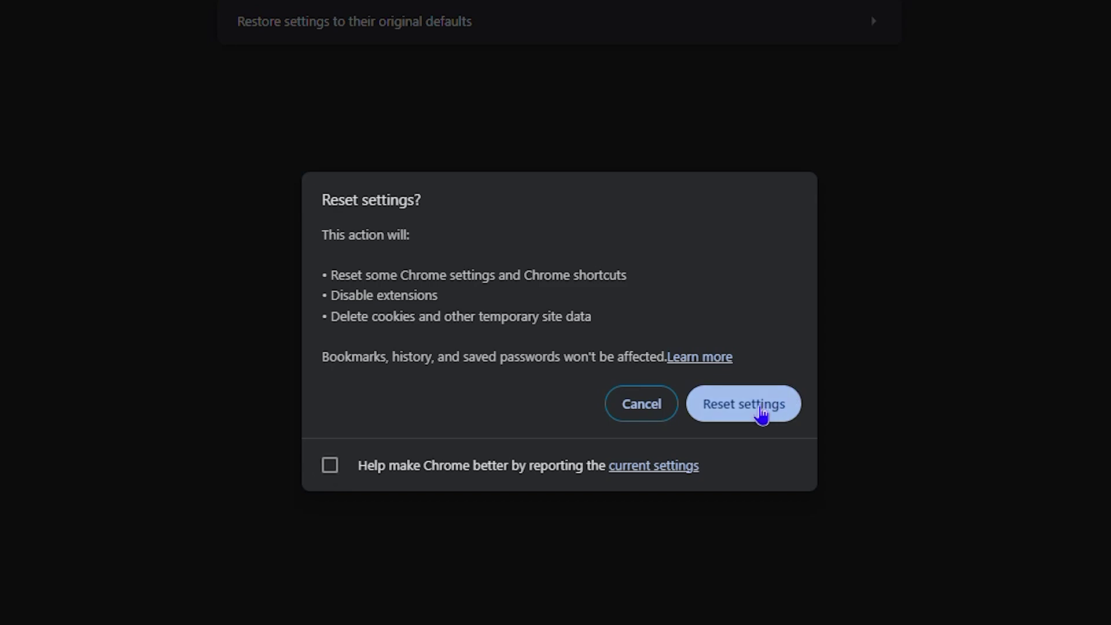
{"action": "left_click", "coordinate": [744, 403]}
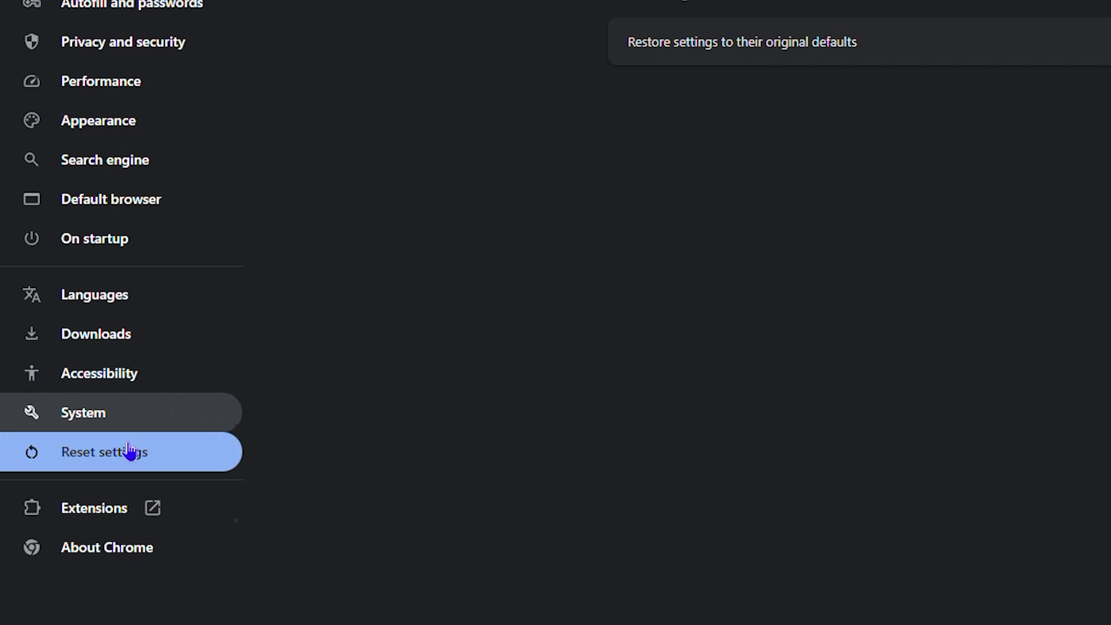
Step: Open About Chrome to run the update check, which reports Chrome is up to date
{"action": "left_click", "coordinate": [107, 547]}
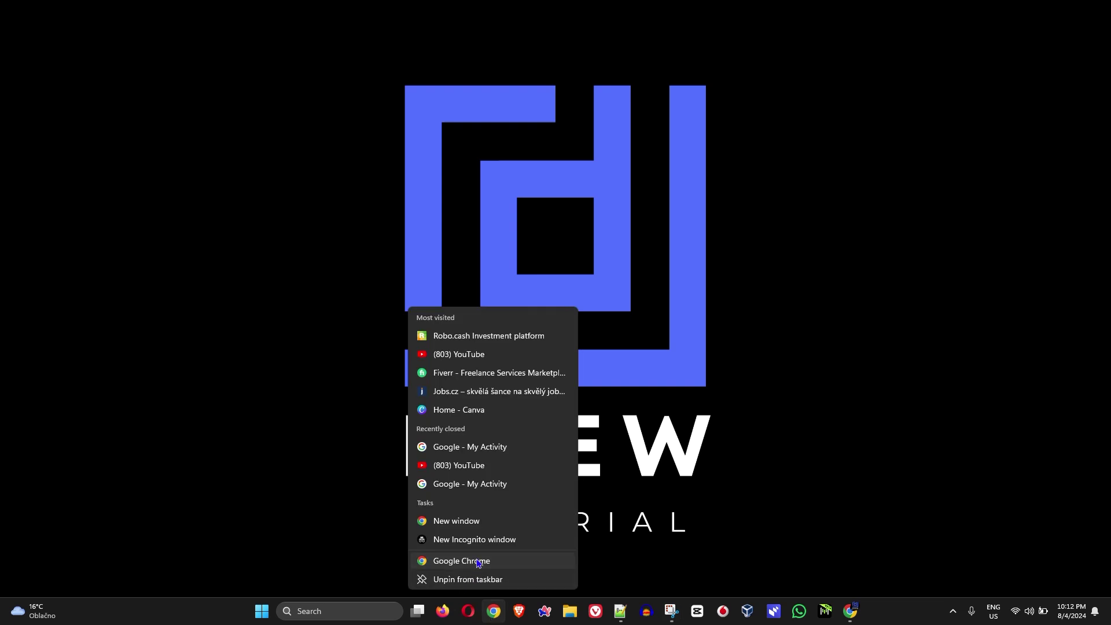
Step: Launch Google Chrome from the taskbar jump list and maximize its New Tab window
{"action": "left_click", "coordinate": [460, 561]}
{"action": "left_click", "coordinate": [400, 386]}
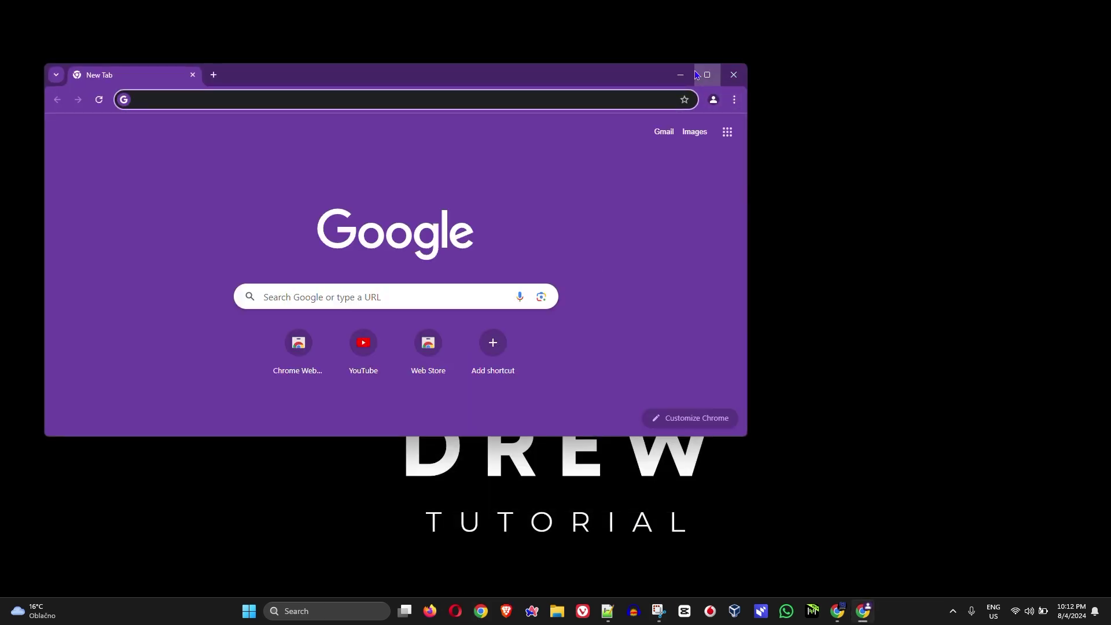
{"action": "double_click", "coordinate": [581, 81]}
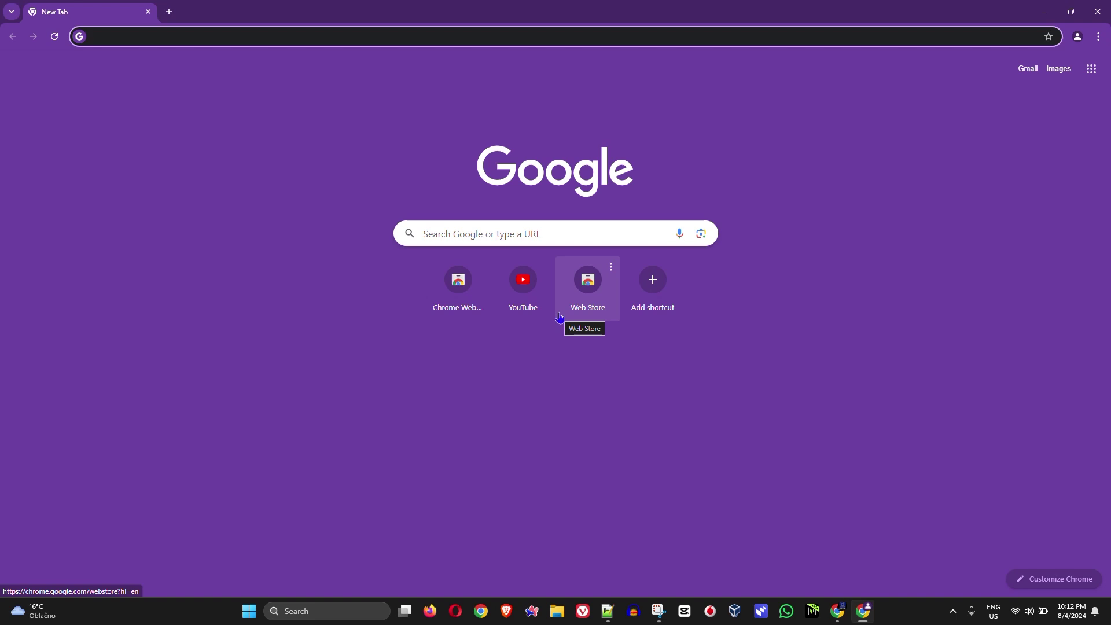